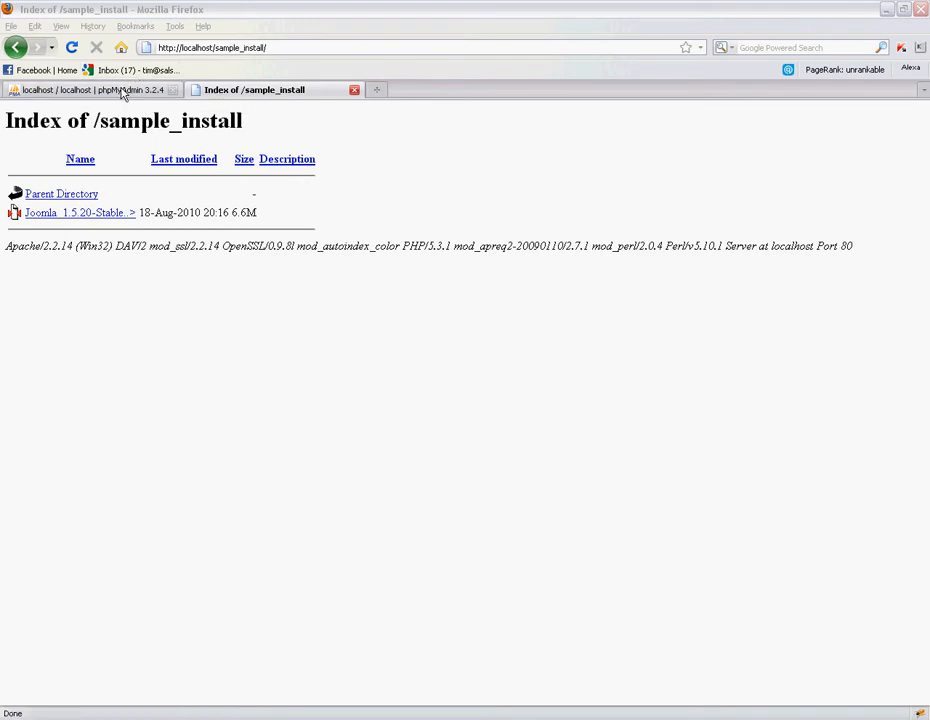
- Glance at phpMyAdmin, return to the sample_install listing, and list the open folder windows
click(122, 94)
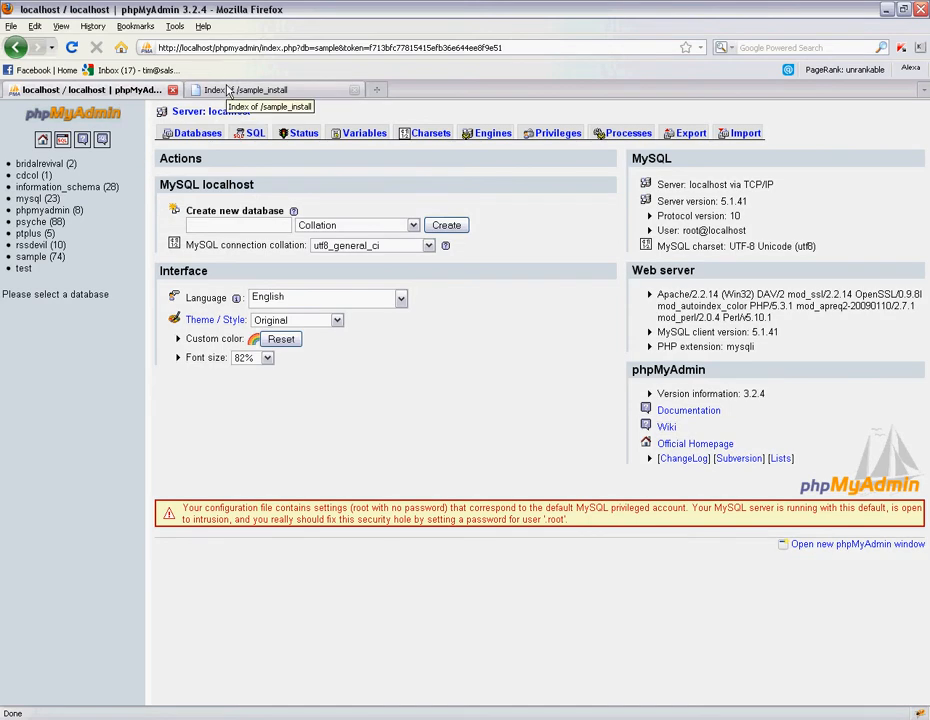
click(228, 91)
click(252, 719)
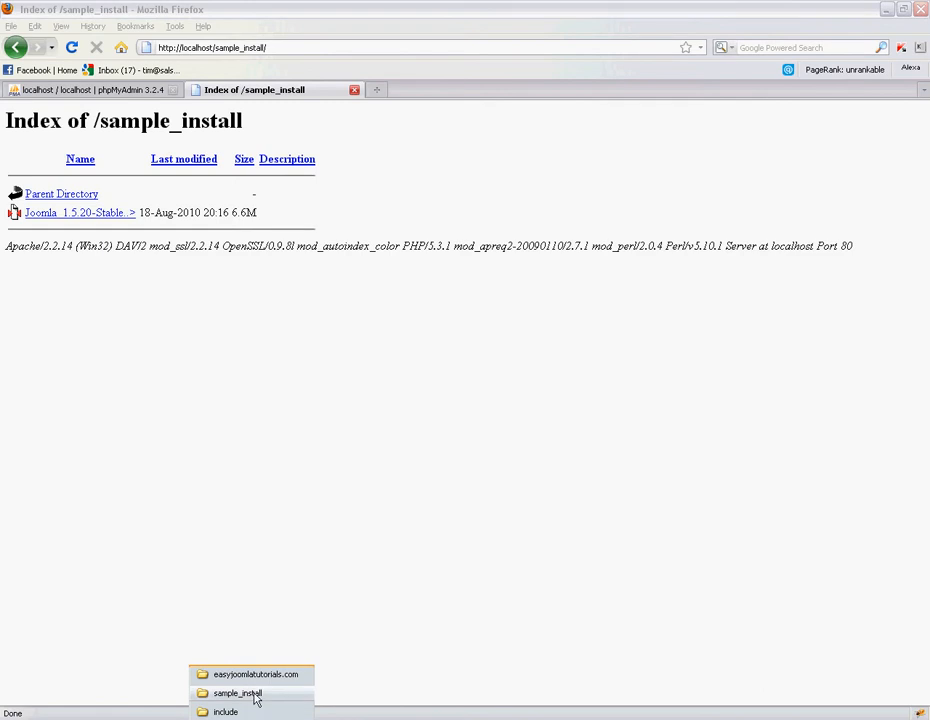
- Extract the Joomla_1.5.20-Stable-Full_Package zip into the sample_install folder using Extract Here
click(255, 698)
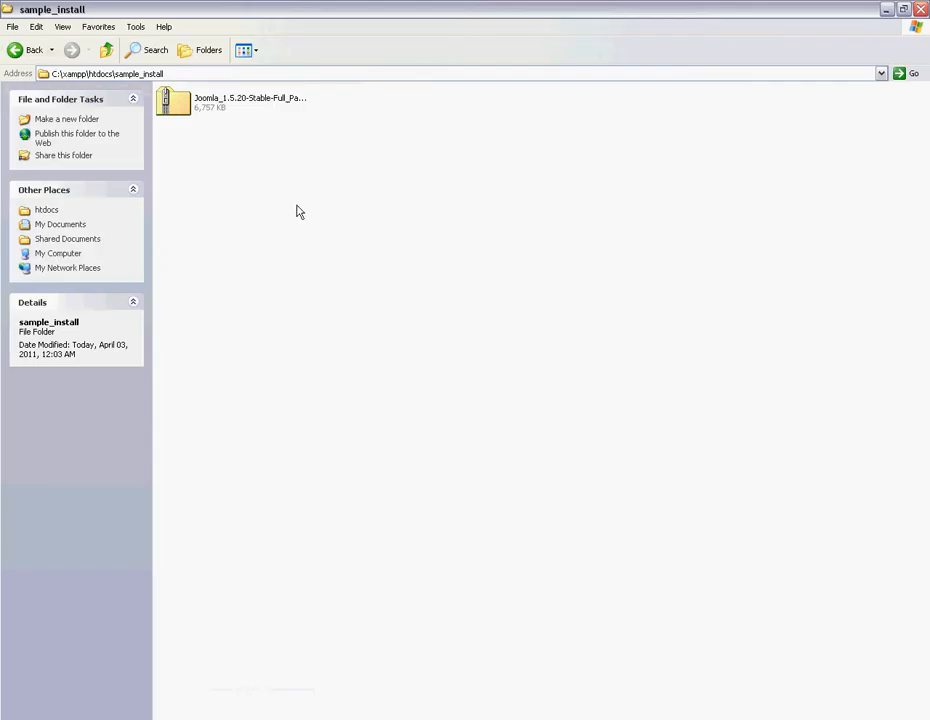
click(225, 106)
right_click(226, 104)
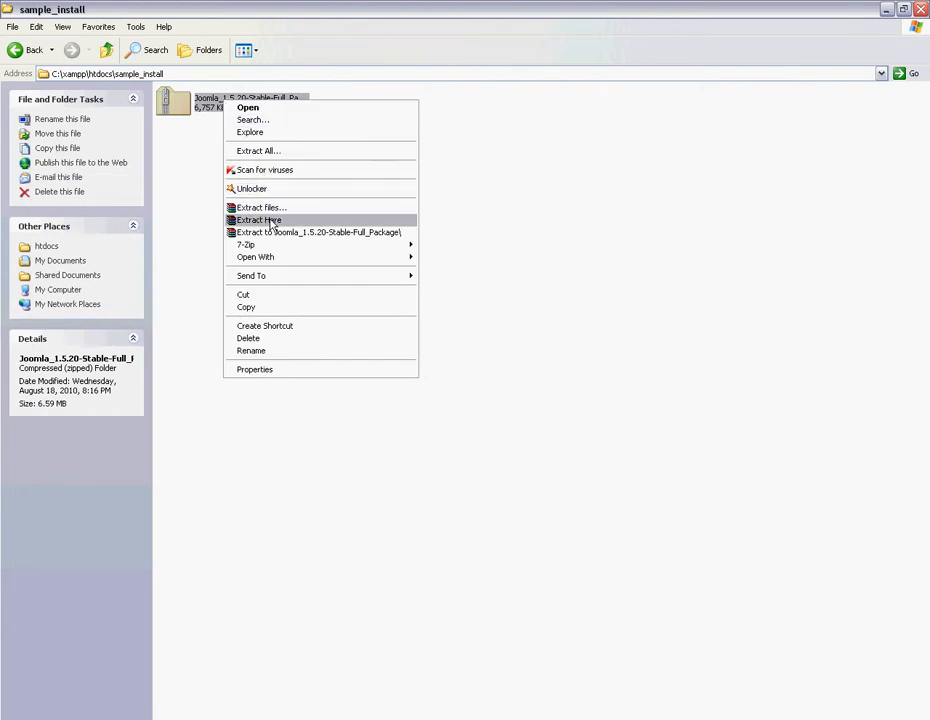
click(269, 220)
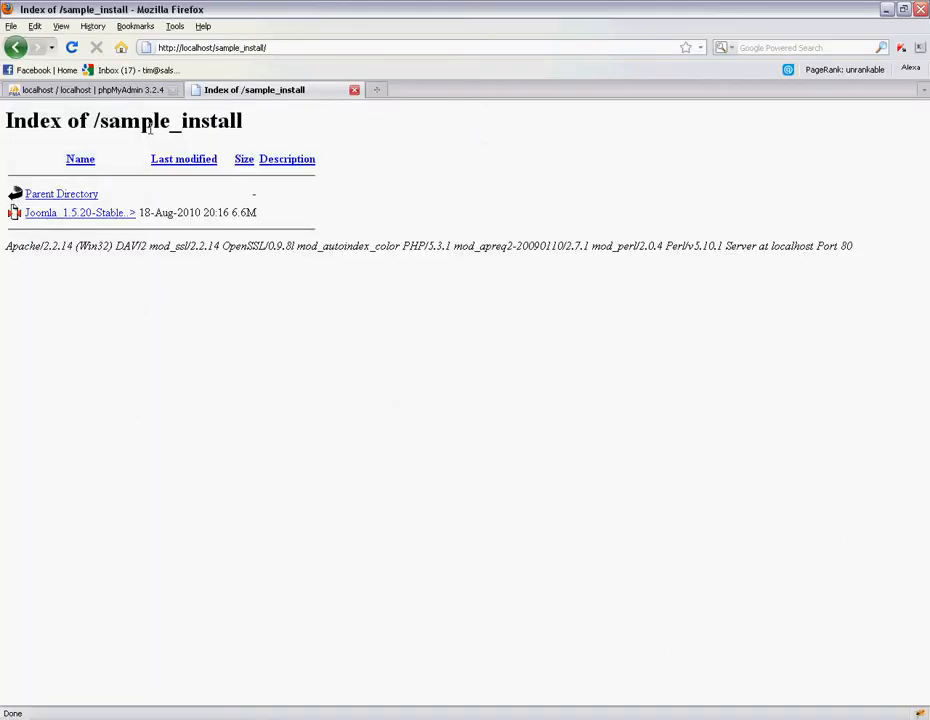
- Create an empty database named sample_db in phpMyAdmin, then return to the sample_install listing
click(135, 92)
click(236, 223)
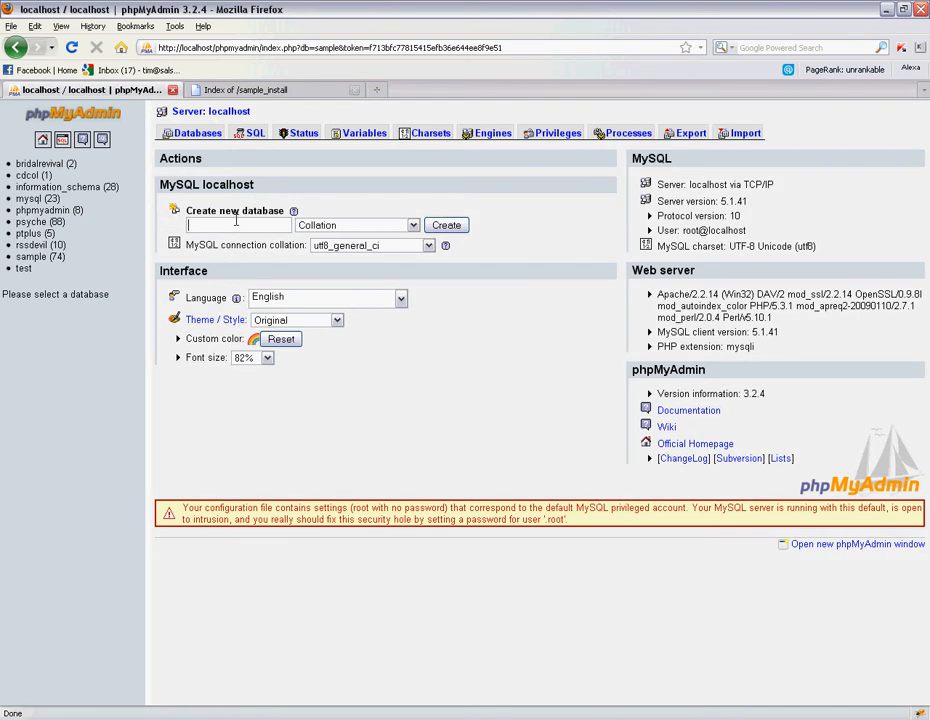
text(sam)
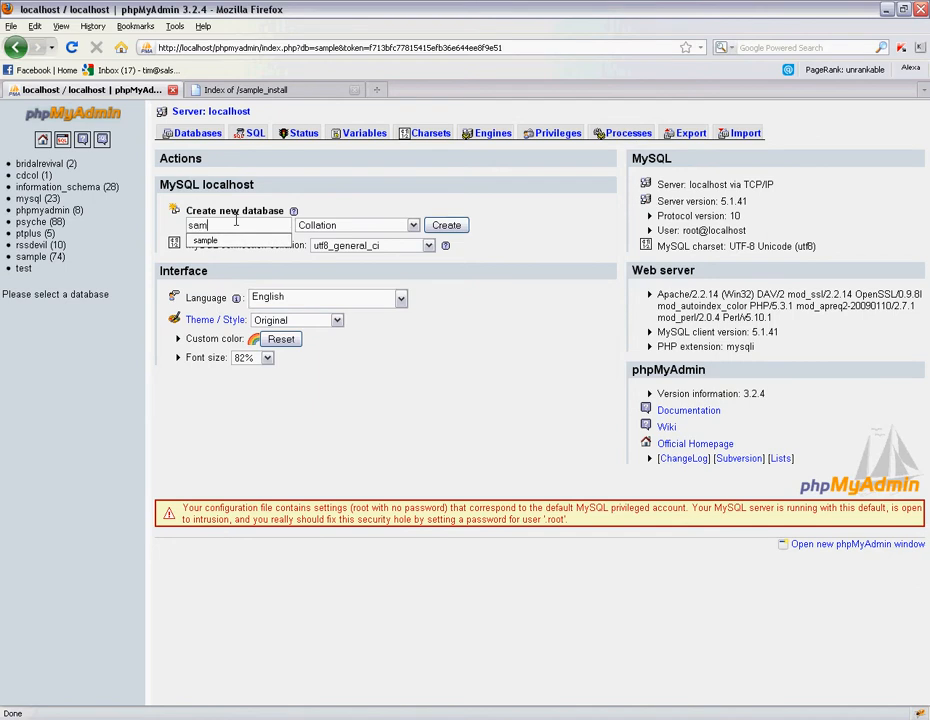
text(ple_idb)
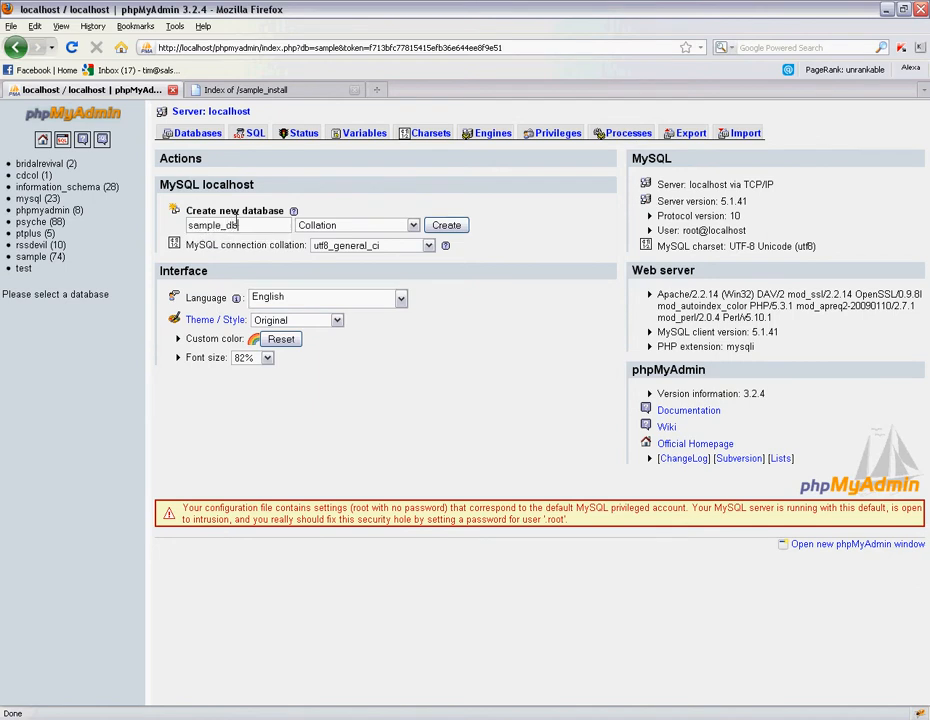
click(457, 228)
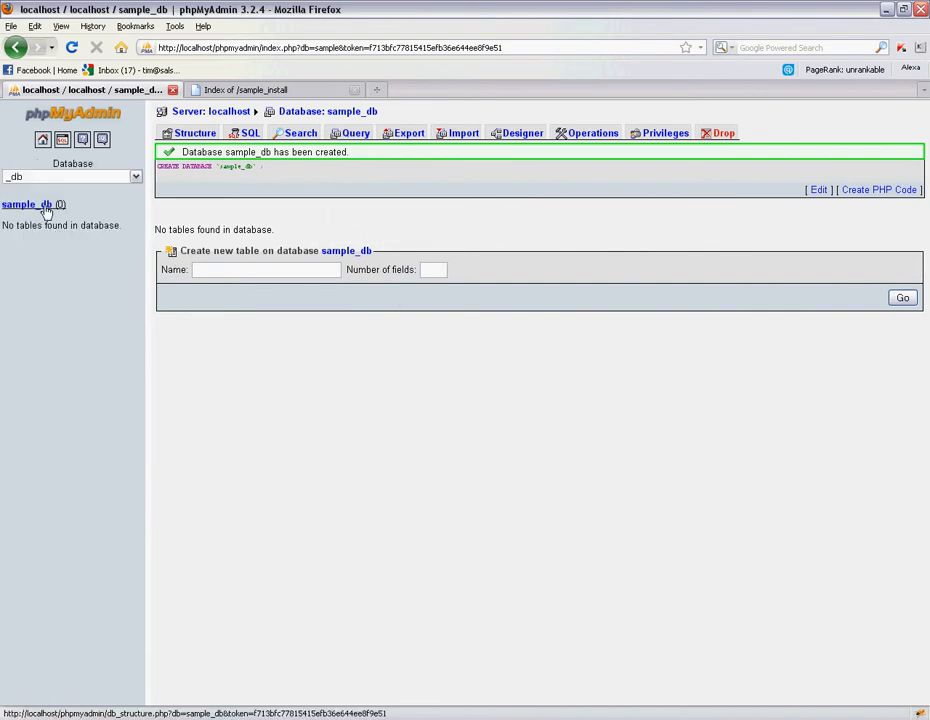
click(289, 91)
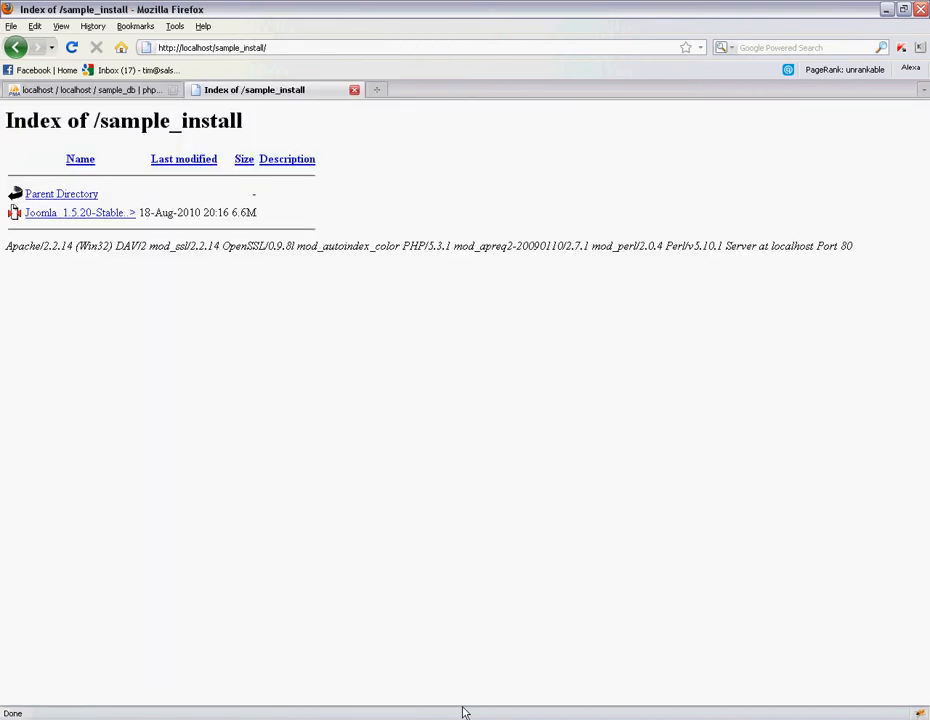
click(252, 719)
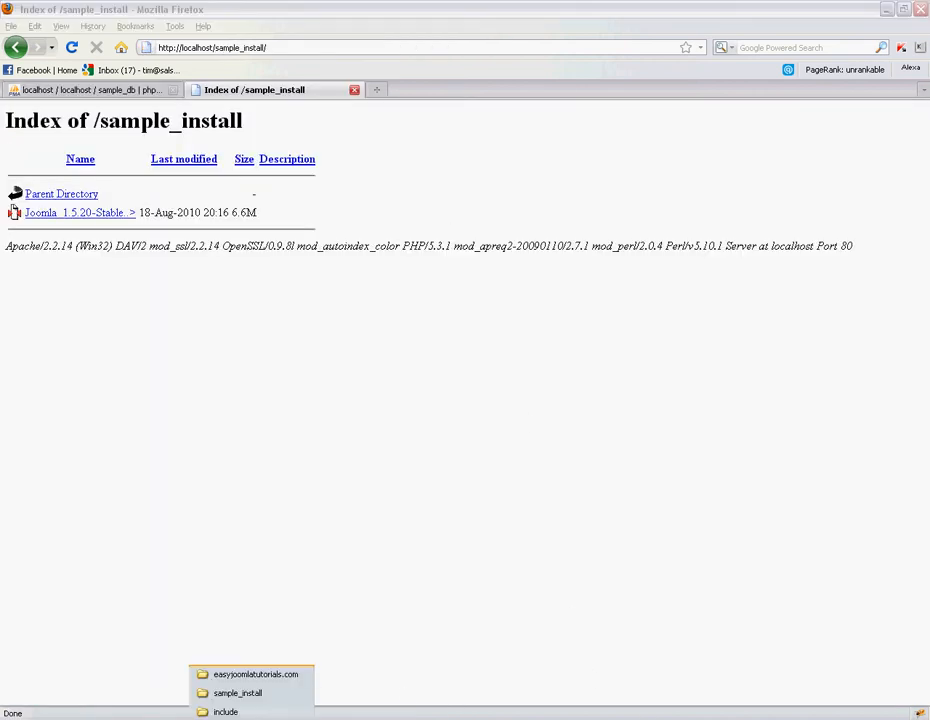
click(250, 694)
click(670, 625)
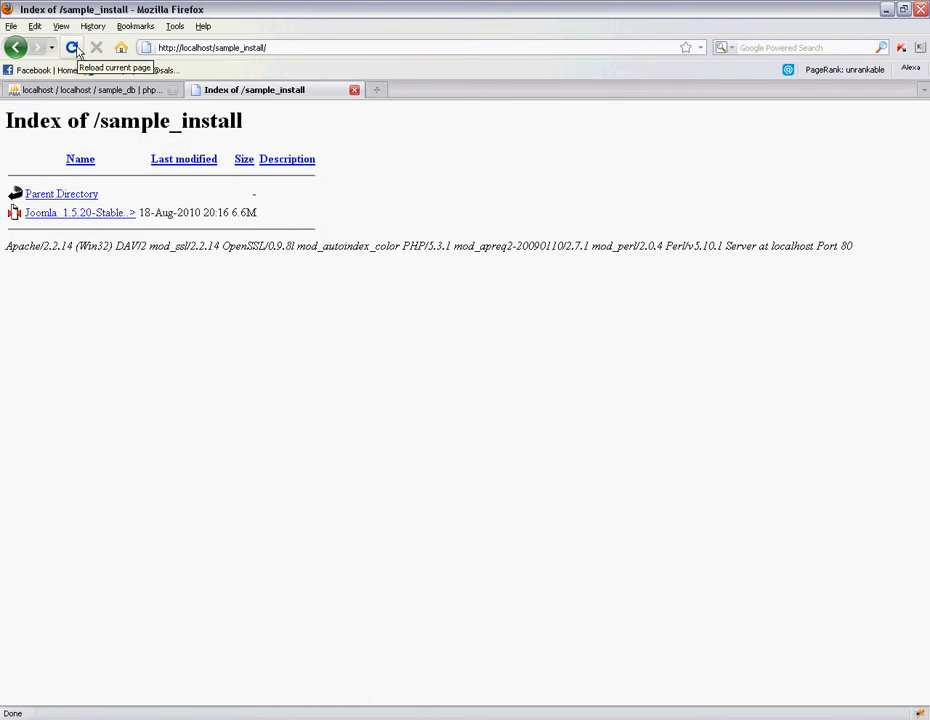
- Reload to launch the installer and advance past English (US), Pre-installation Check and License
click(73, 48)
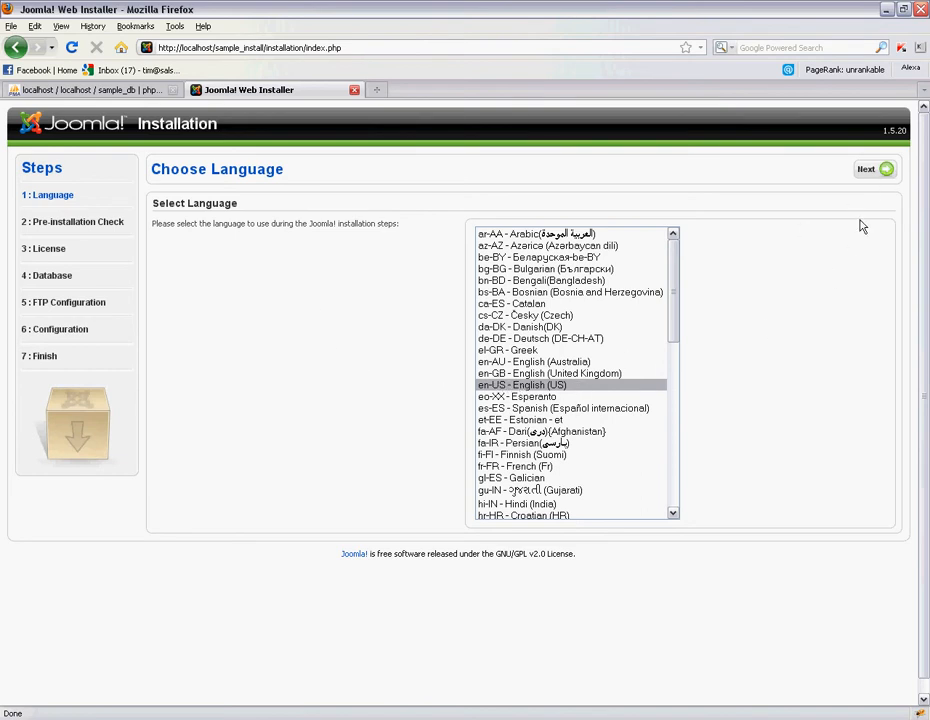
click(868, 172)
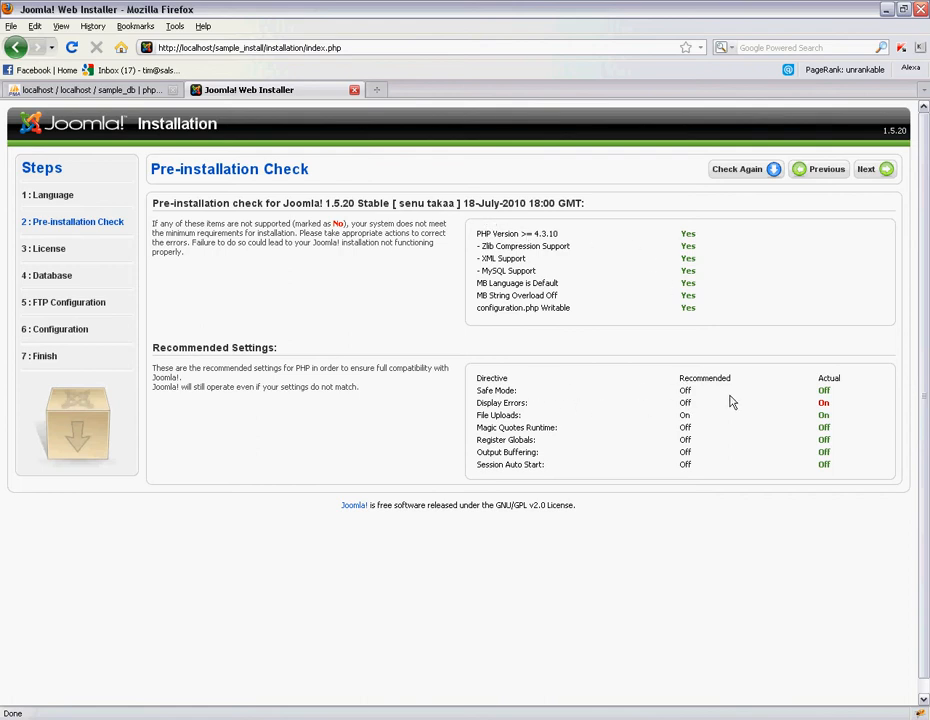
drag(816, 395, 827, 399)
click(830, 399)
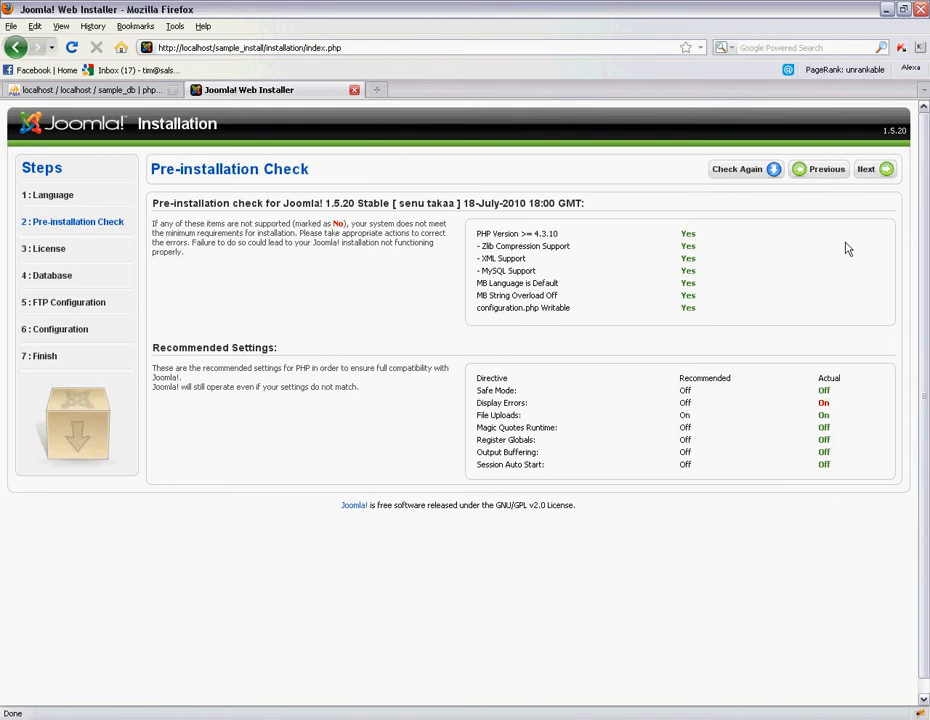
click(880, 172)
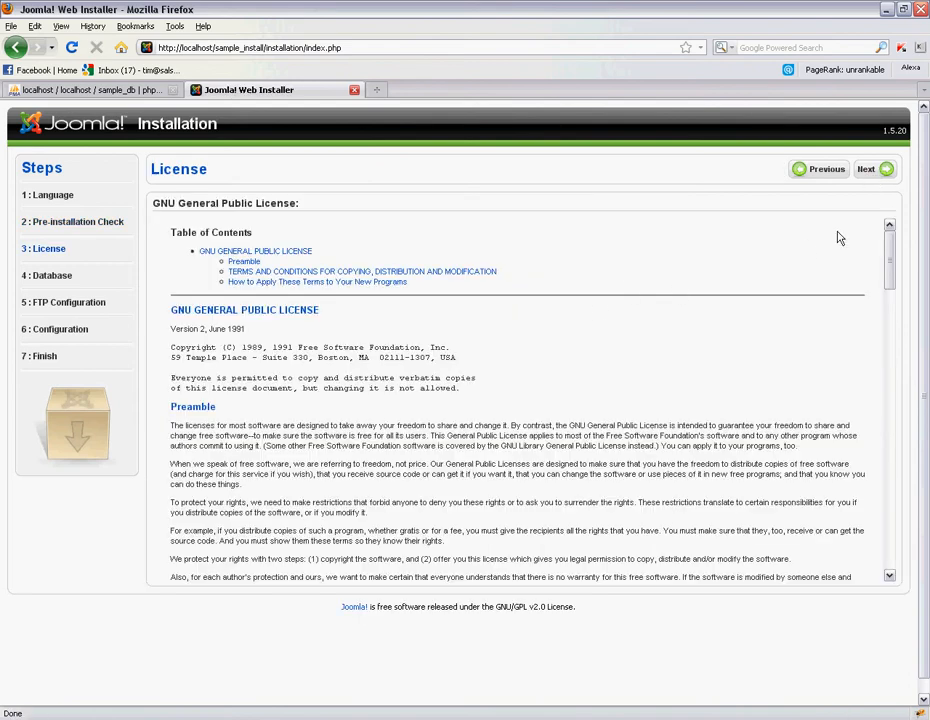
click(880, 172)
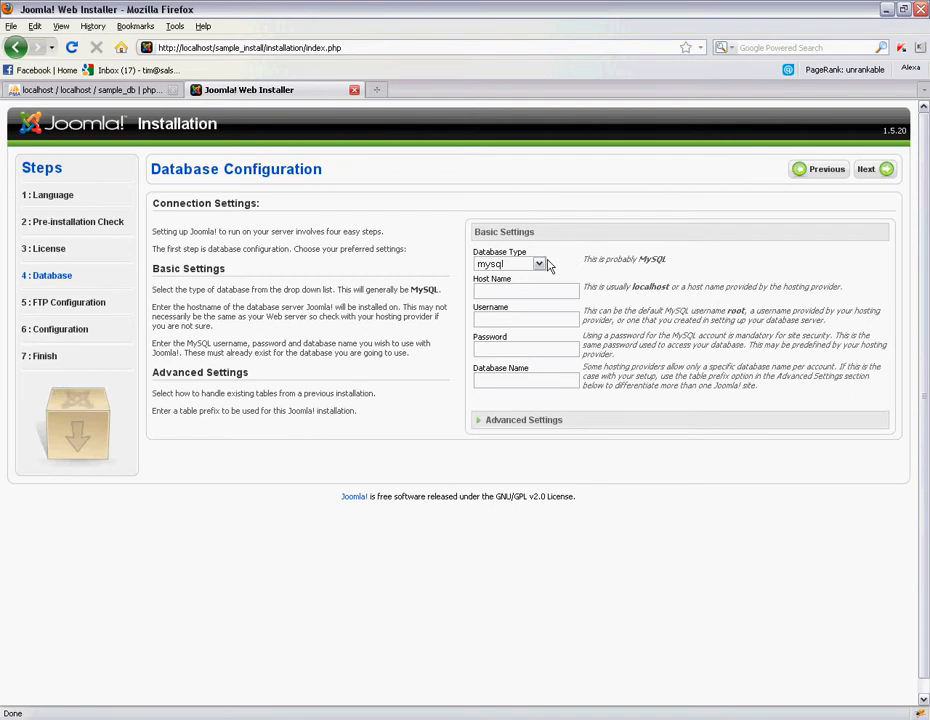
- Enter mysql, host localhost, user root and database sample_db, then expand Advanced Settings
click(539, 265)
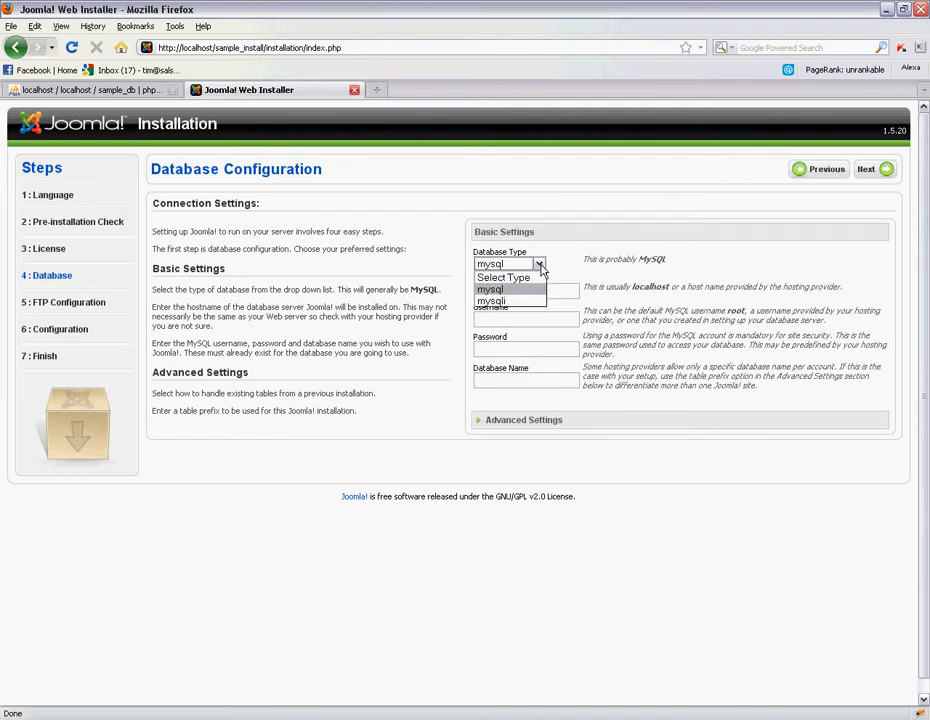
click(557, 267)
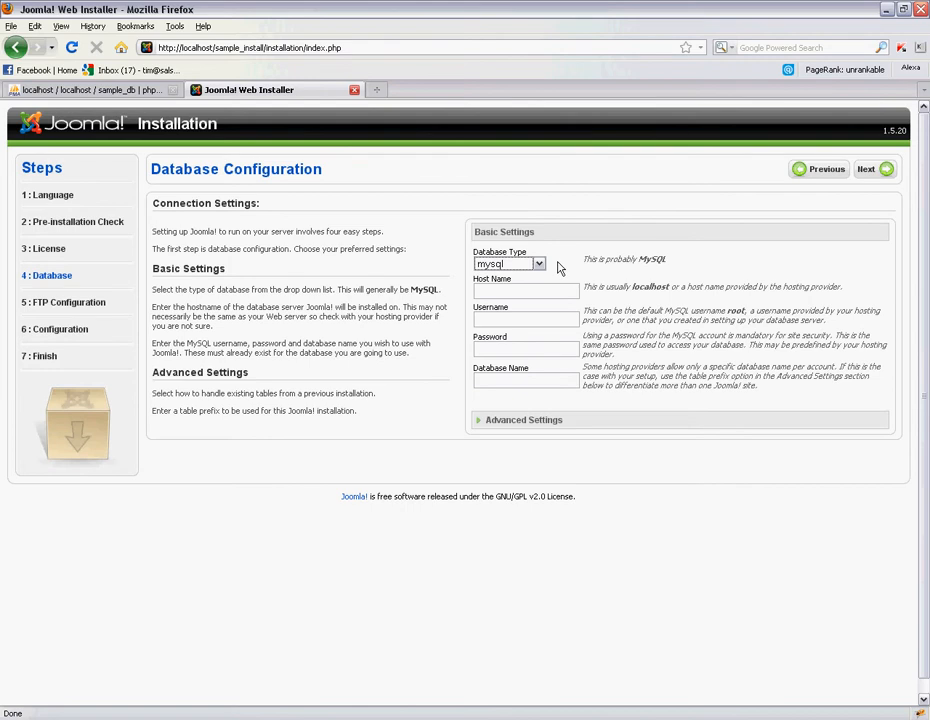
click(552, 267)
click(557, 287)
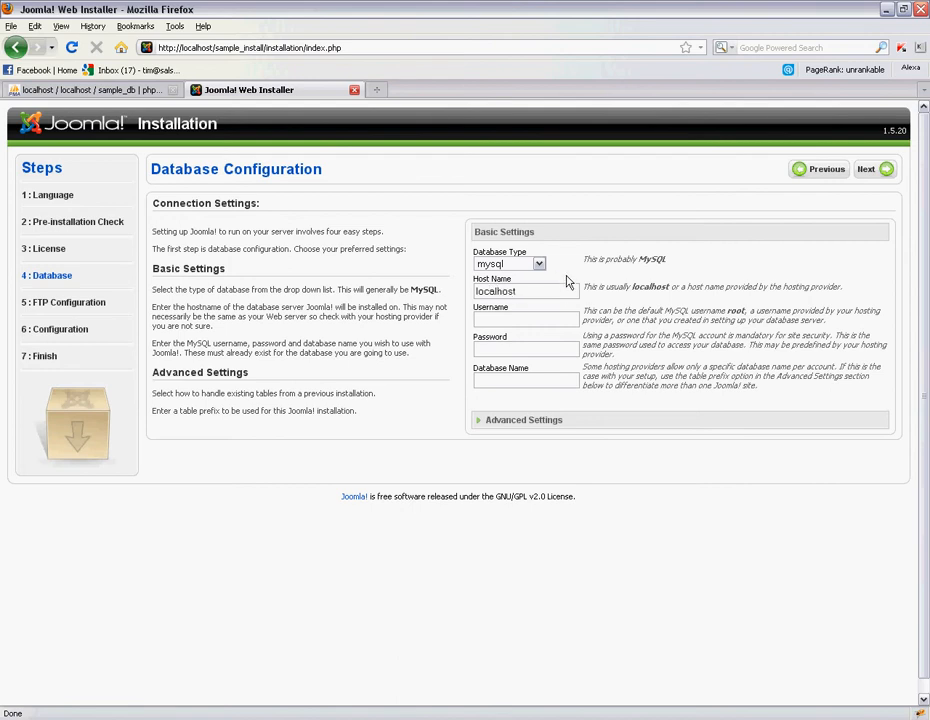
click(559, 316)
click(140, 90)
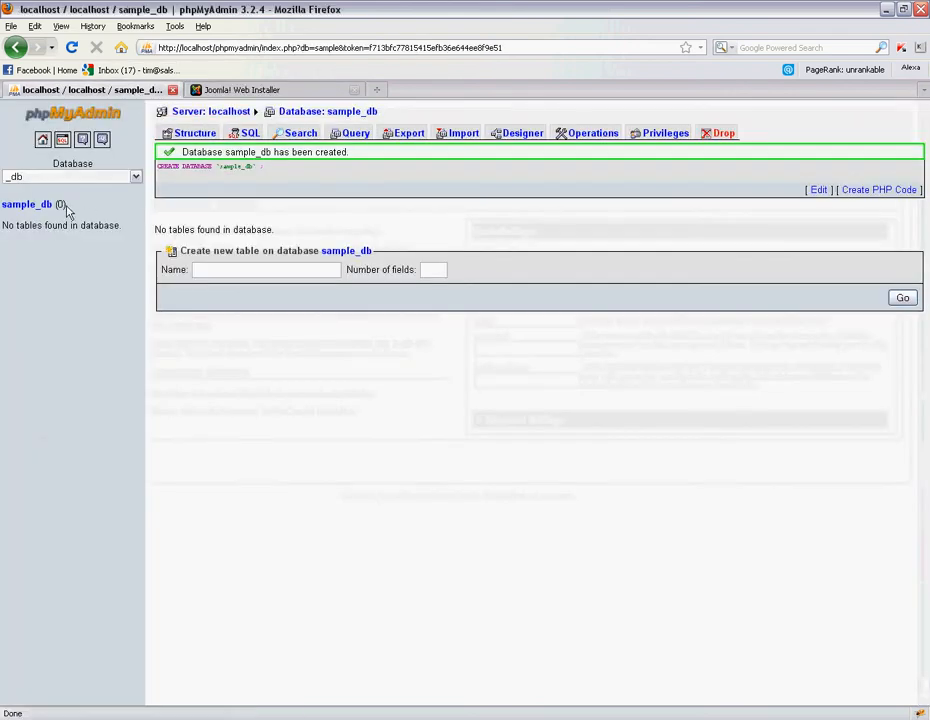
click(203, 89)
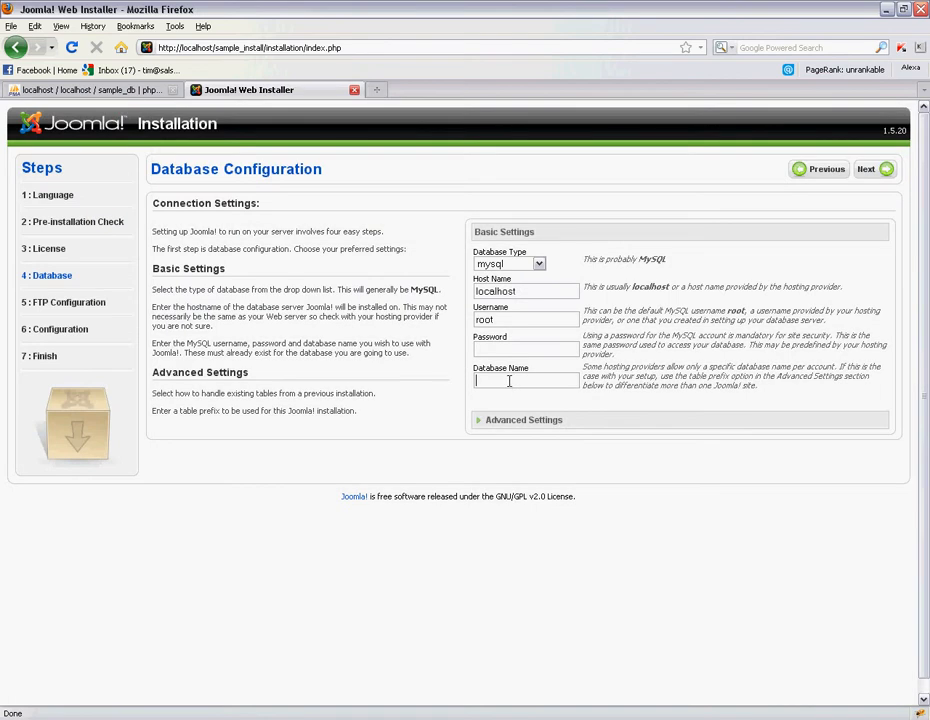
text(am)
click(545, 422)
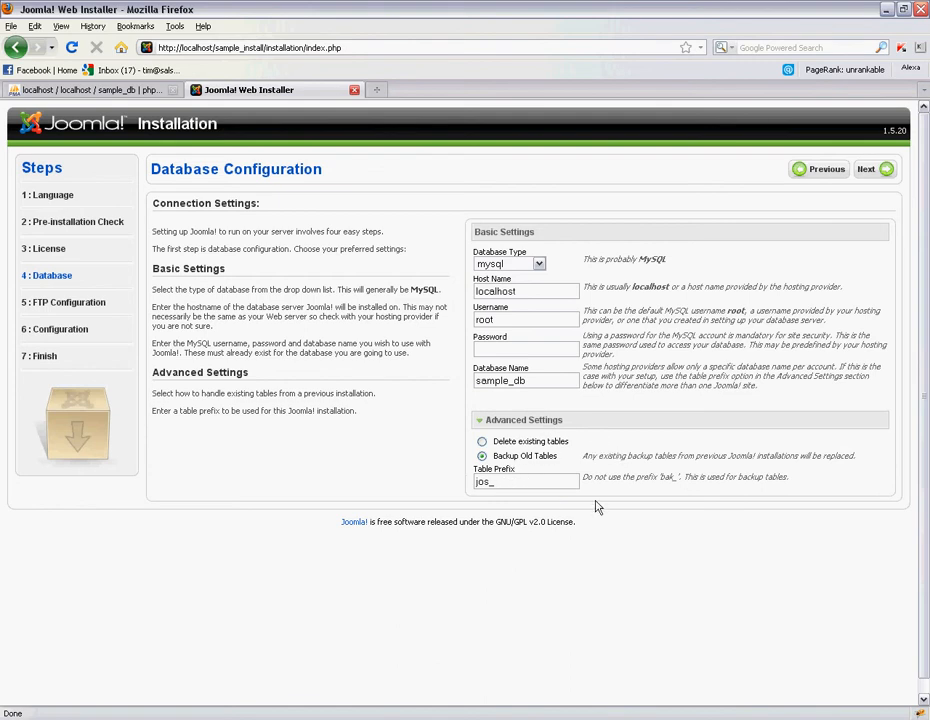
- Continue past Database Configuration, leaving FTP disabled, to reach Main Configuration
click(884, 174)
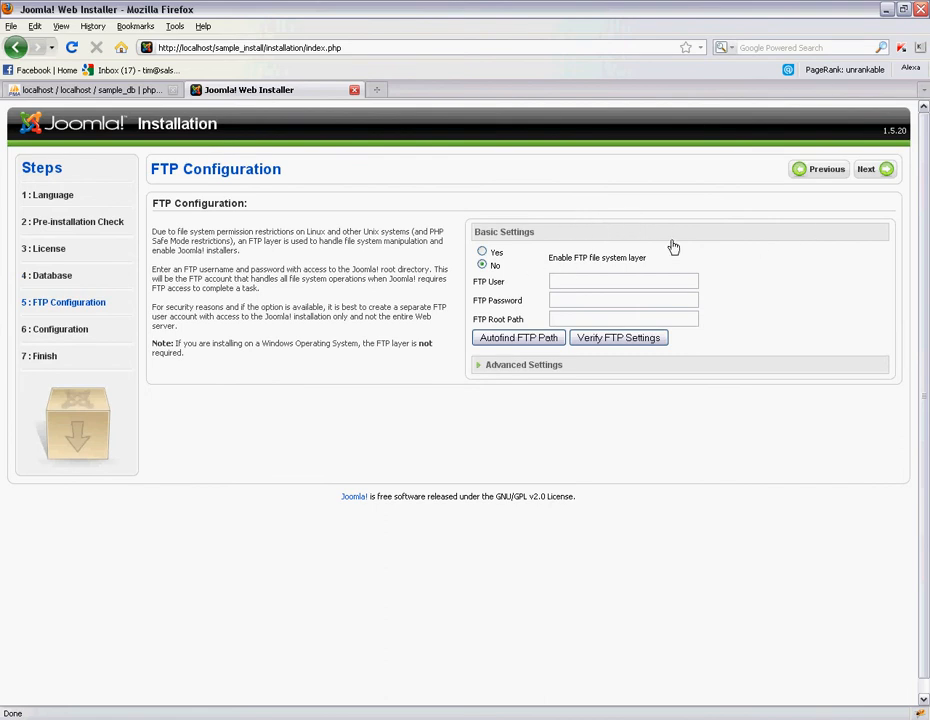
click(882, 174)
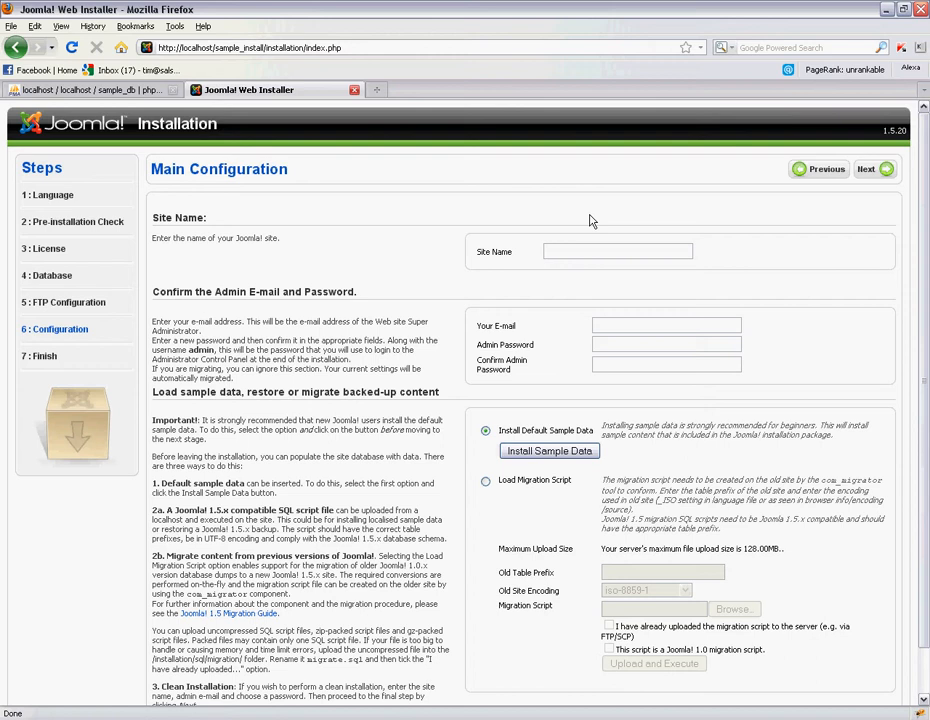
- Name the site 'Sample installation', fill in the admin e-mail and password, and submit
text(S)
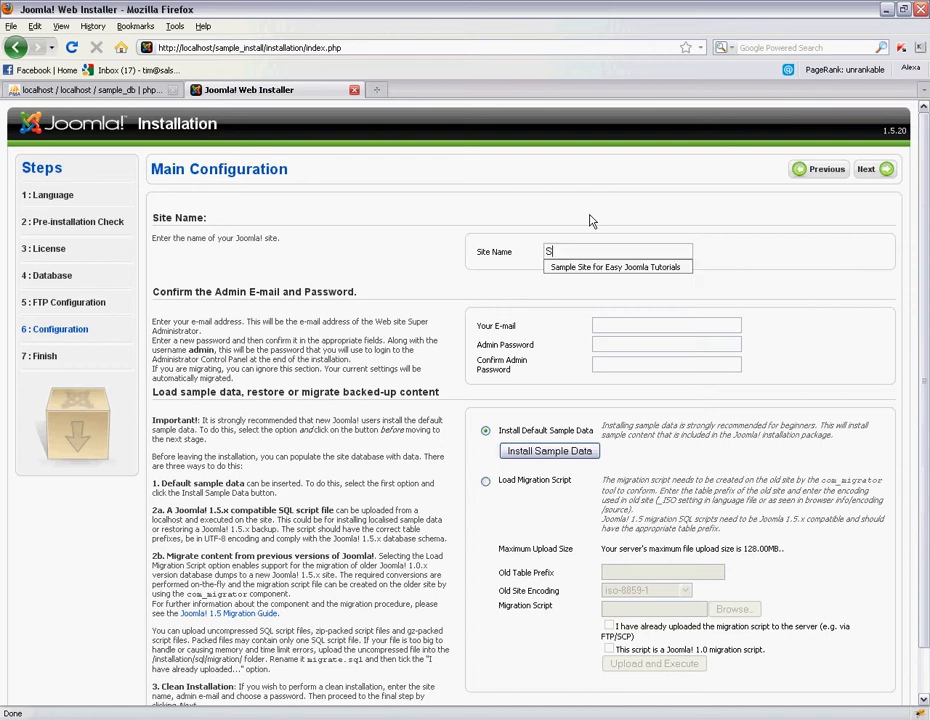
text(ample installation)
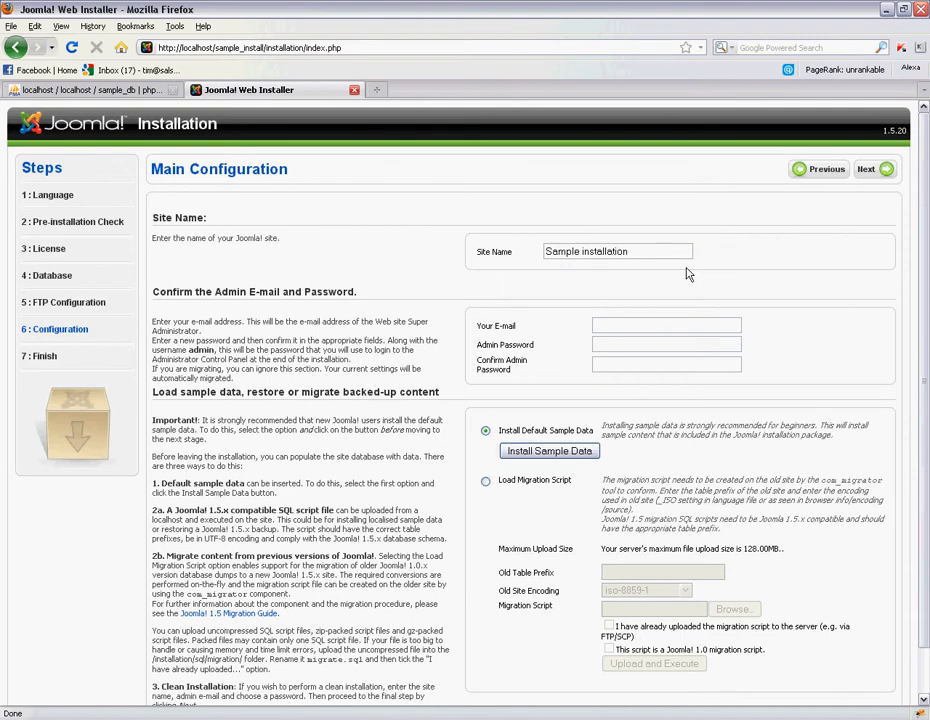
click(658, 322)
text(info@sample.com)
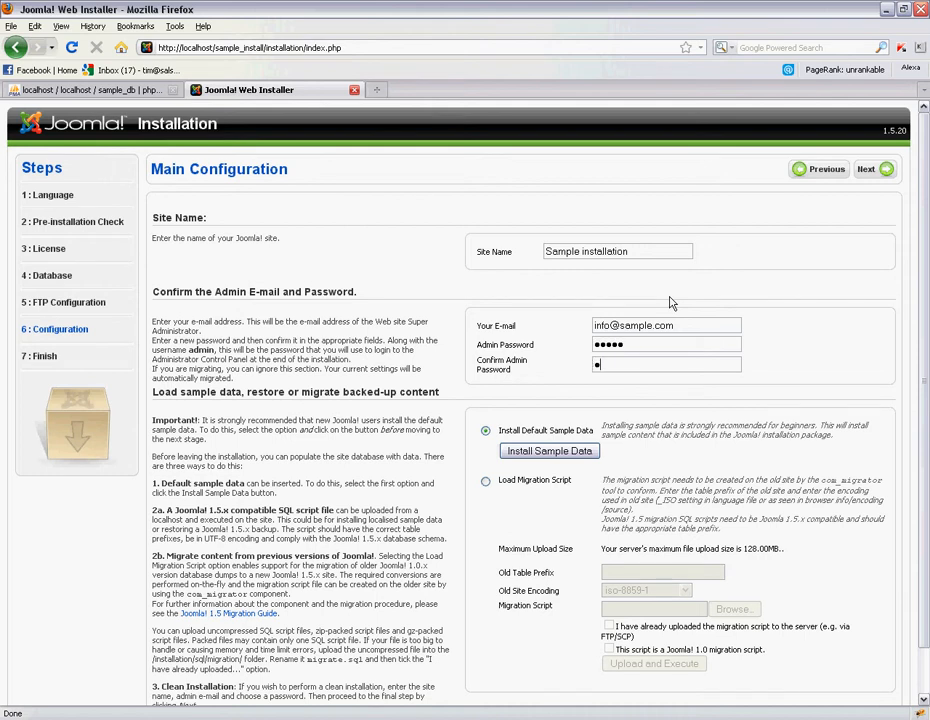
text(dmi)
scroll(572, 452, down, 1)
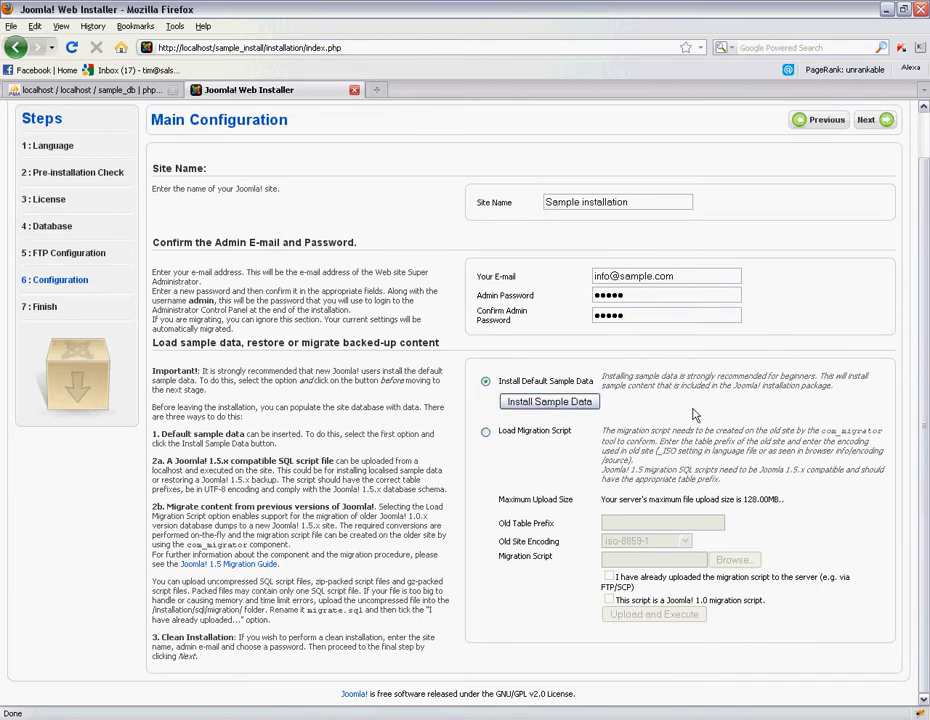
scroll(686, 418, up, 1)
click(873, 170)
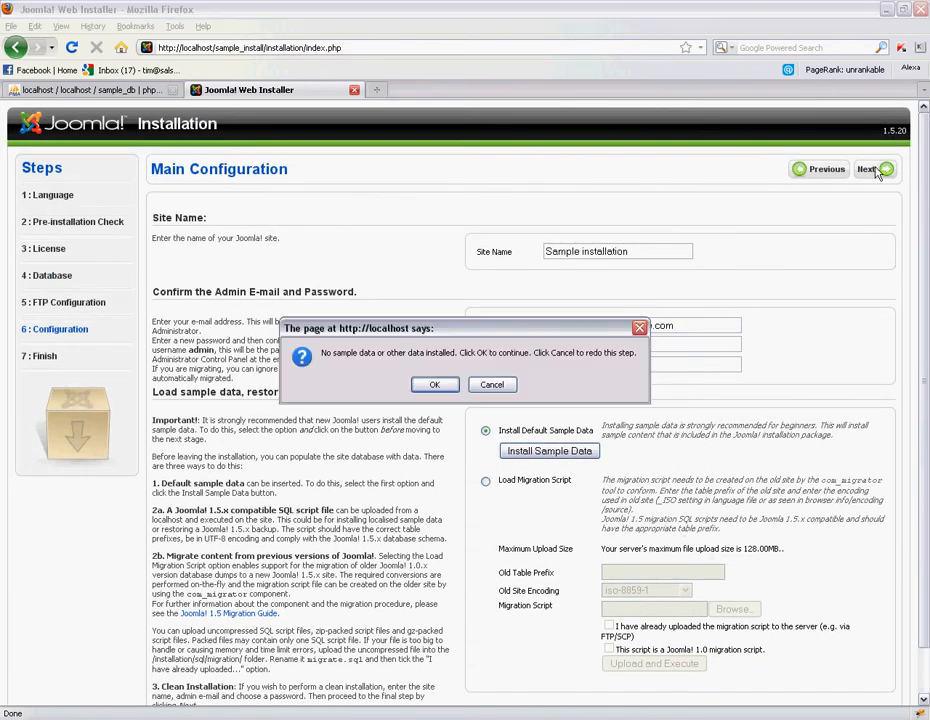
- Skip sample data, decline saving the password, copy the username 'admin', and open sample_install
click(434, 386)
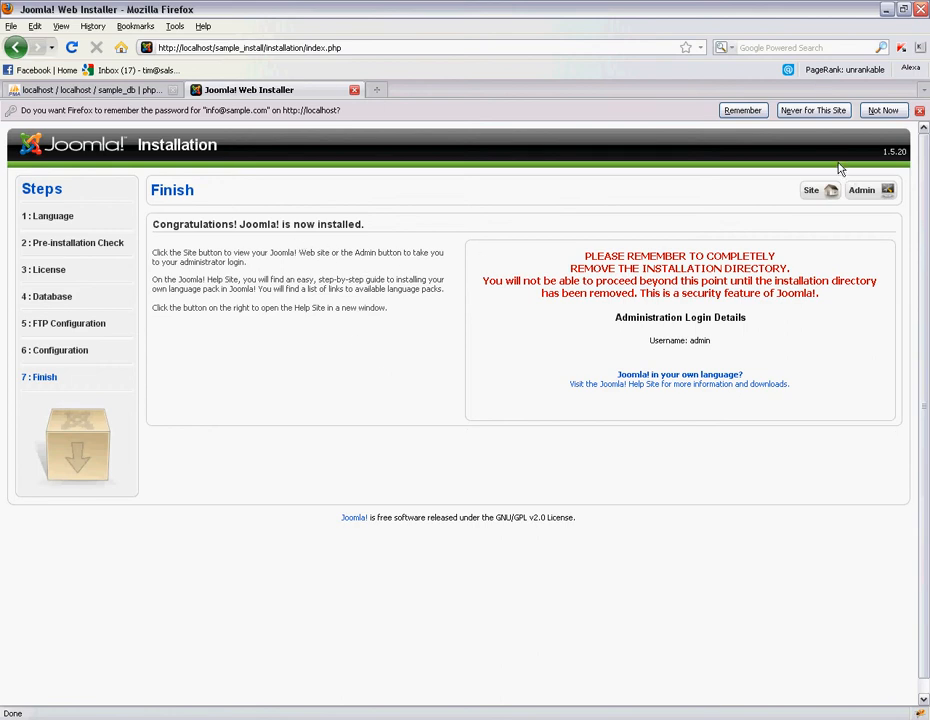
click(883, 110)
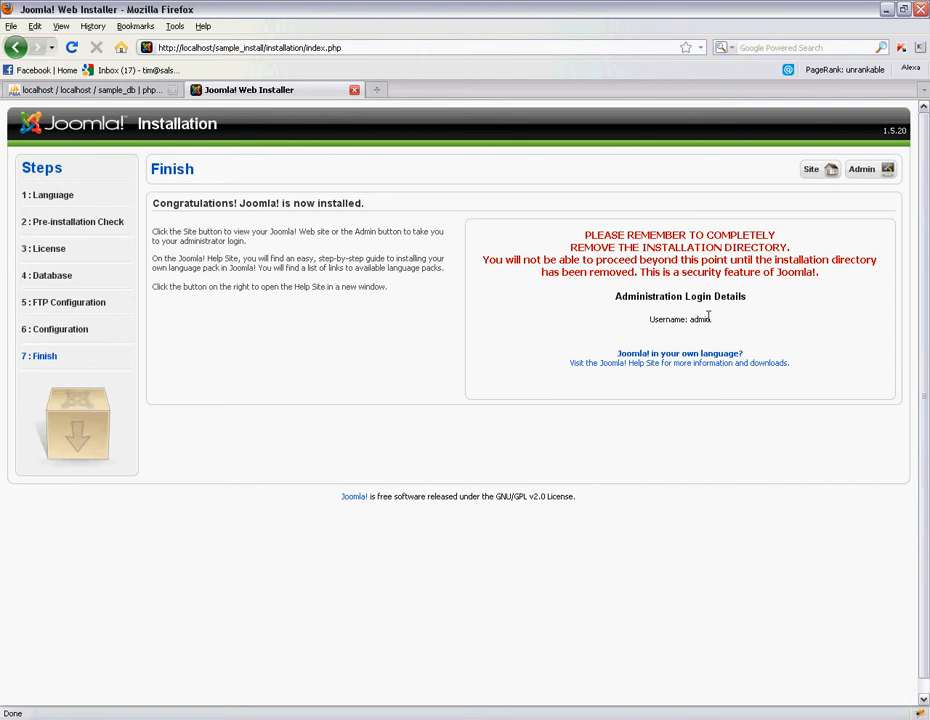
drag(713, 321, 690, 320)
right_click(705, 318)
click(714, 326)
click(240, 719)
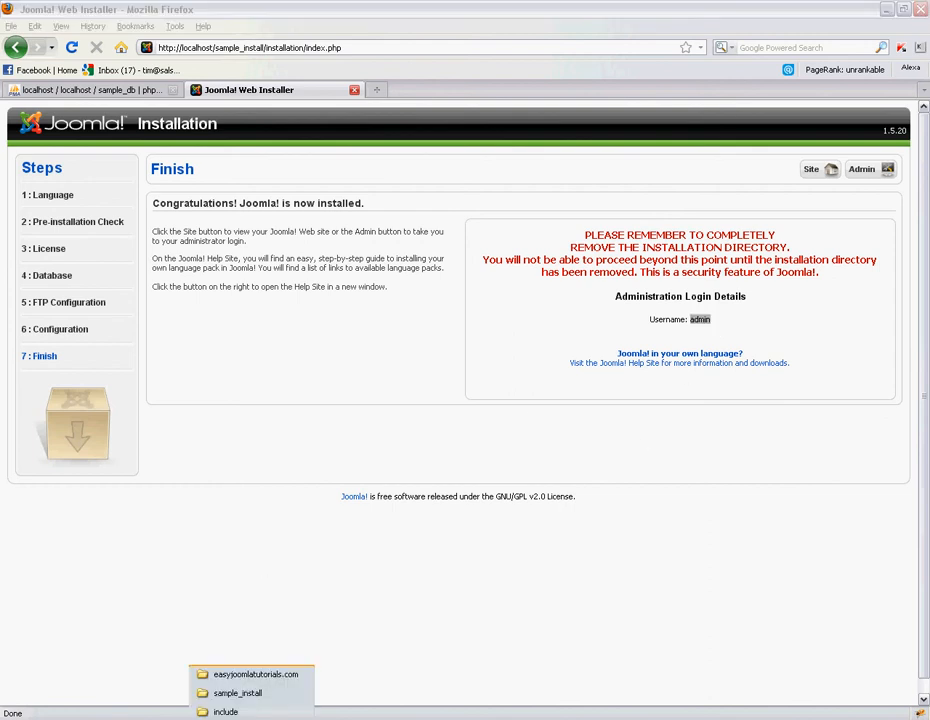
click(245, 695)
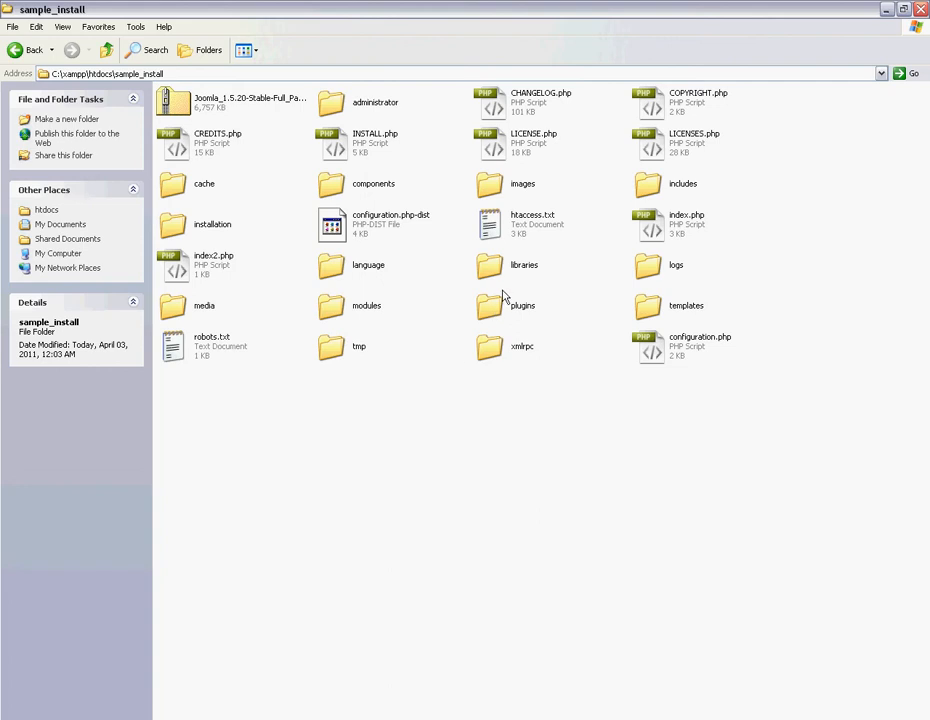
- Delete the installation folder from sample_install, confirm, and switch back to Firefox
click(208, 235)
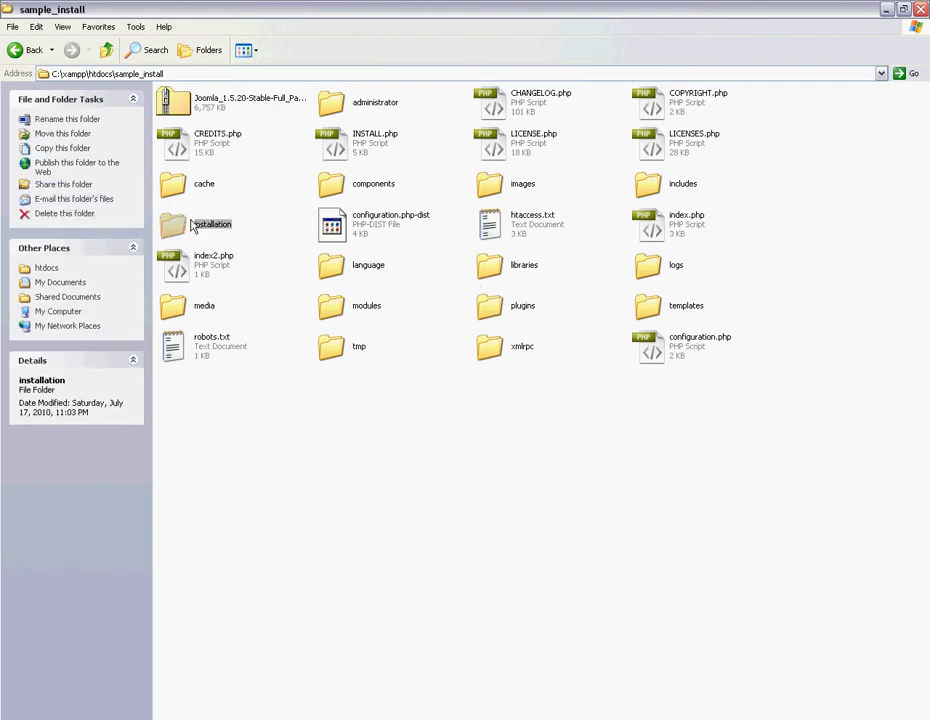
right_click(193, 226)
click(215, 511)
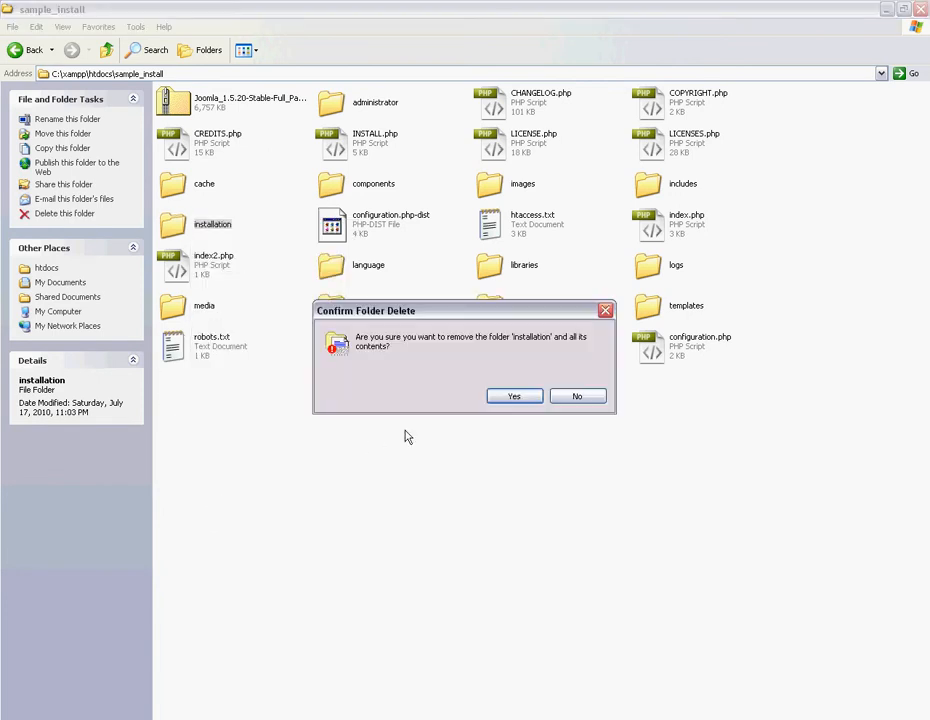
click(514, 398)
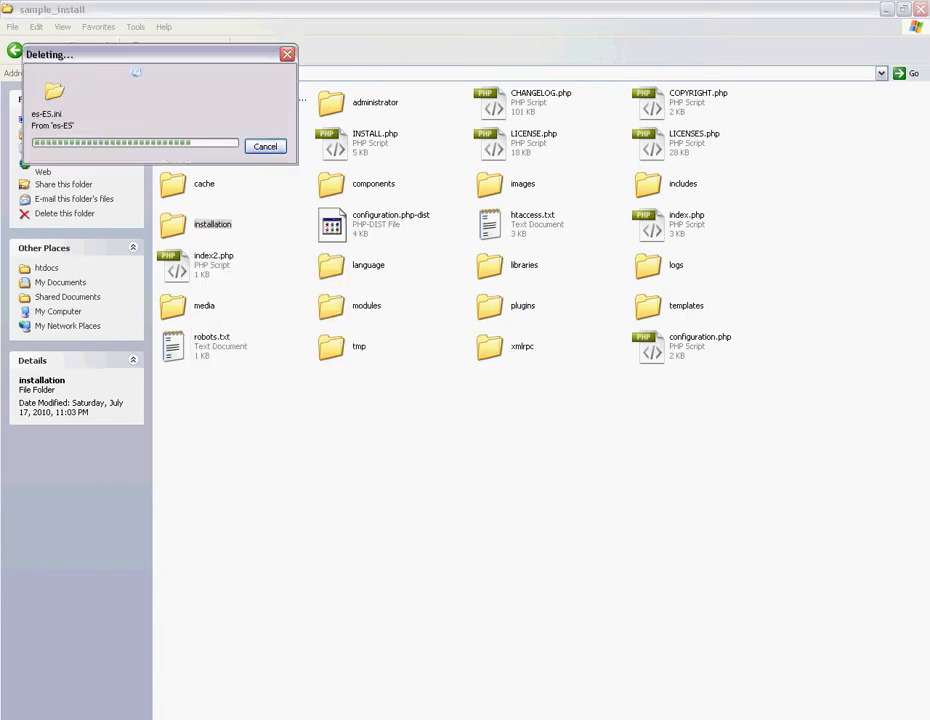
click(545, 719)
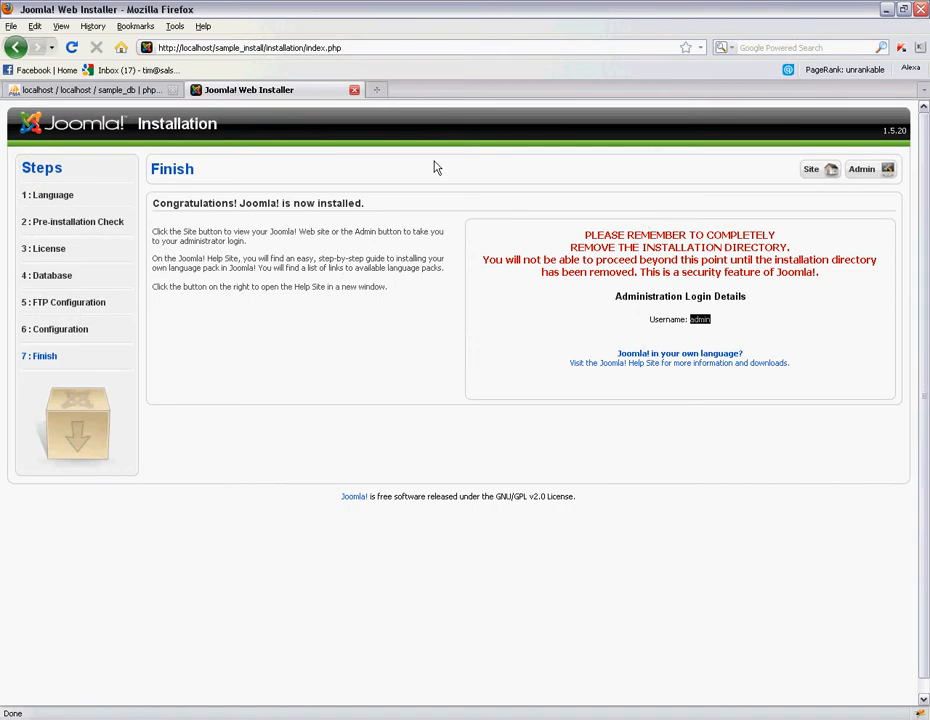
- Trim the address to /sample_install/ and load the new site's front page
drag(265, 47, 380, 50)
key(BackSpace)
key(Return)
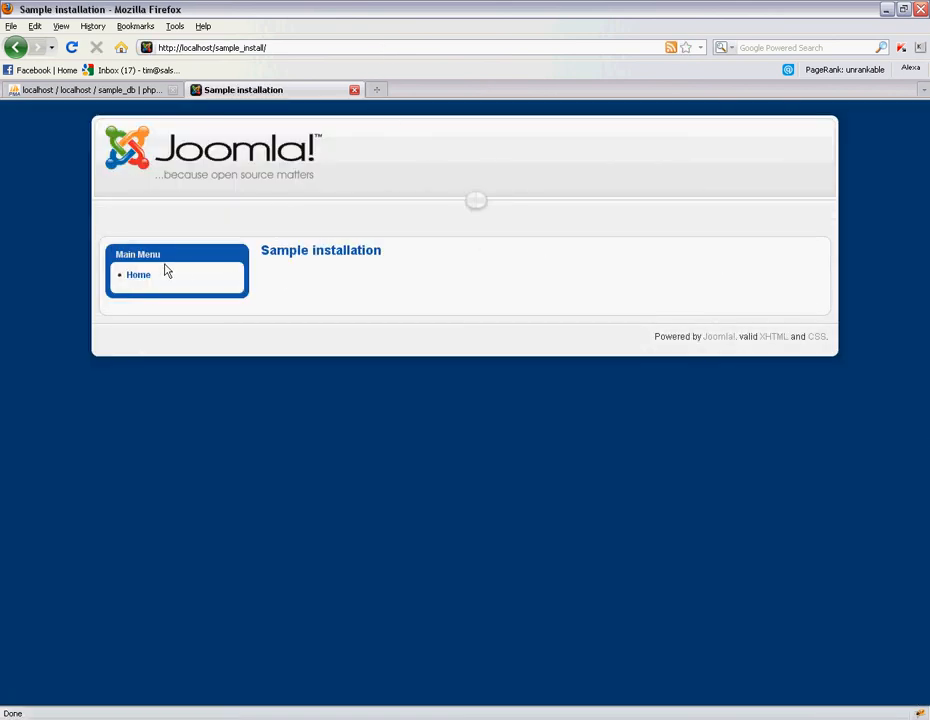
- Append administrator/ to the address to reach the admin login page
click(313, 46)
text(ad)
key(Return)
text(minista)
key(Return)
key(BackSpace)
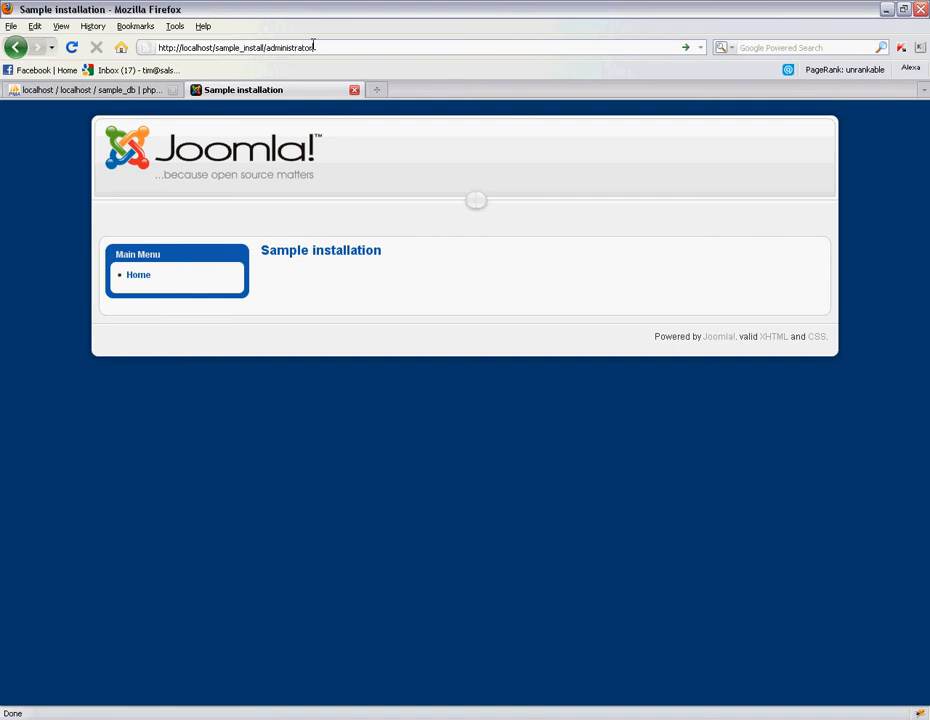
key(Return)
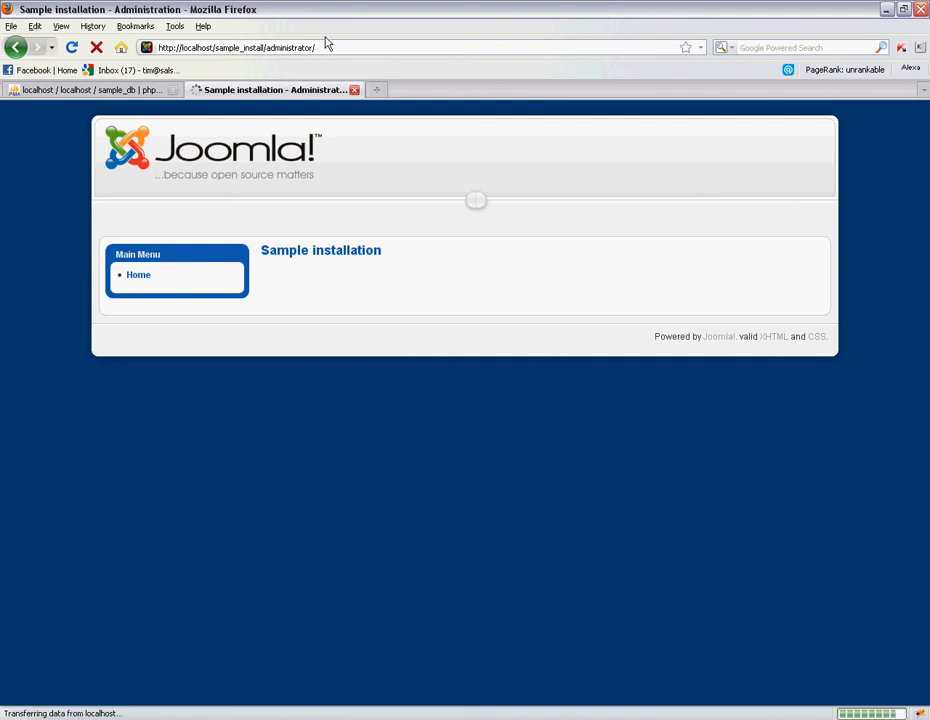
- Log in to the administrator back-end as admin with the account password
text(admin)
key(Tab)
text(pa)
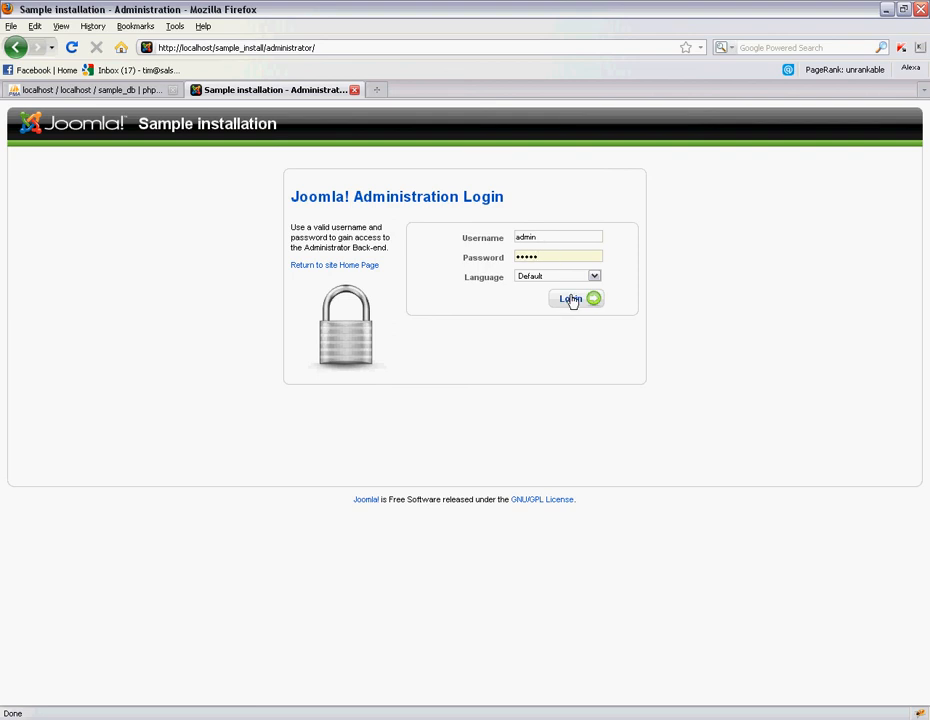
click(571, 300)
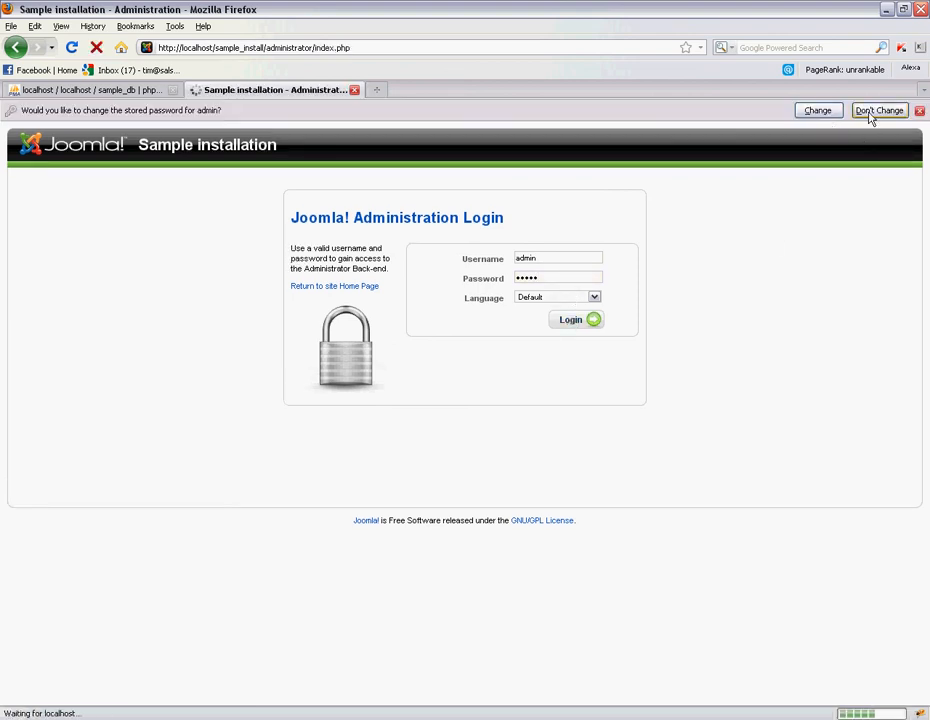